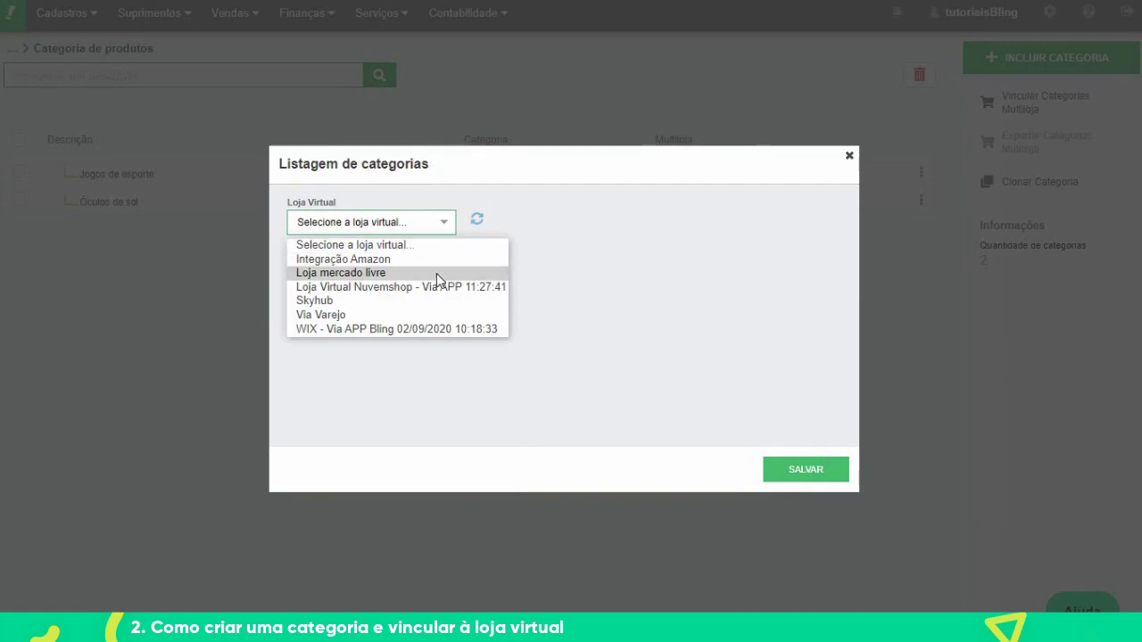
Choose Loja mercado livre as the virtual store in the category listing.
click(437, 274)
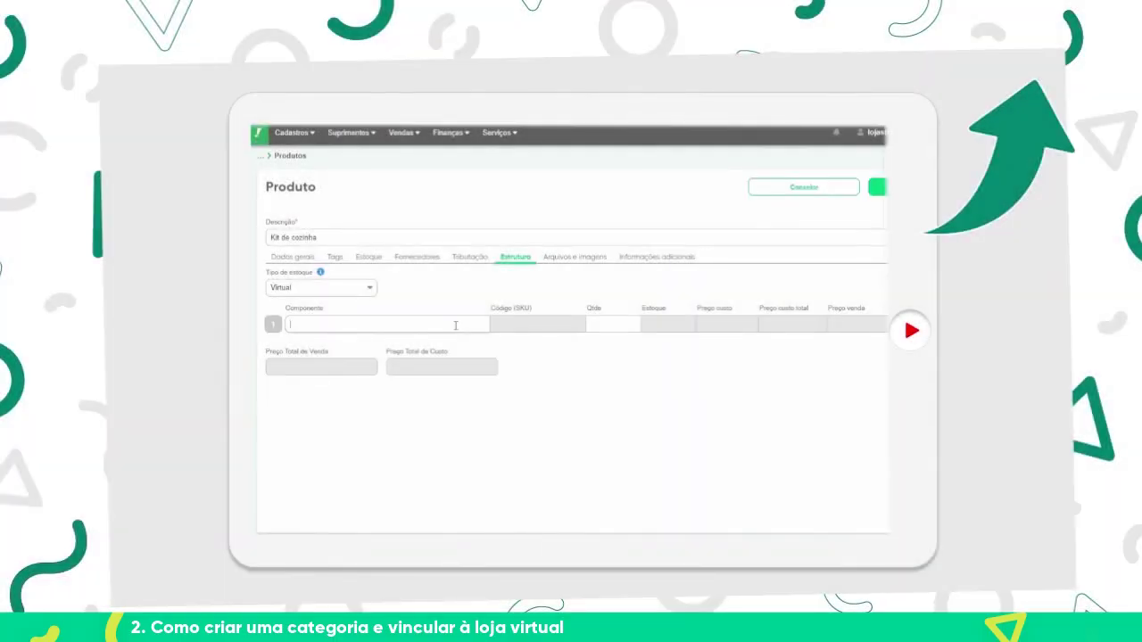
Add the component Copo Personalizado with quantity 1 to the structure of the product Kit de cozinha.
text(opo)
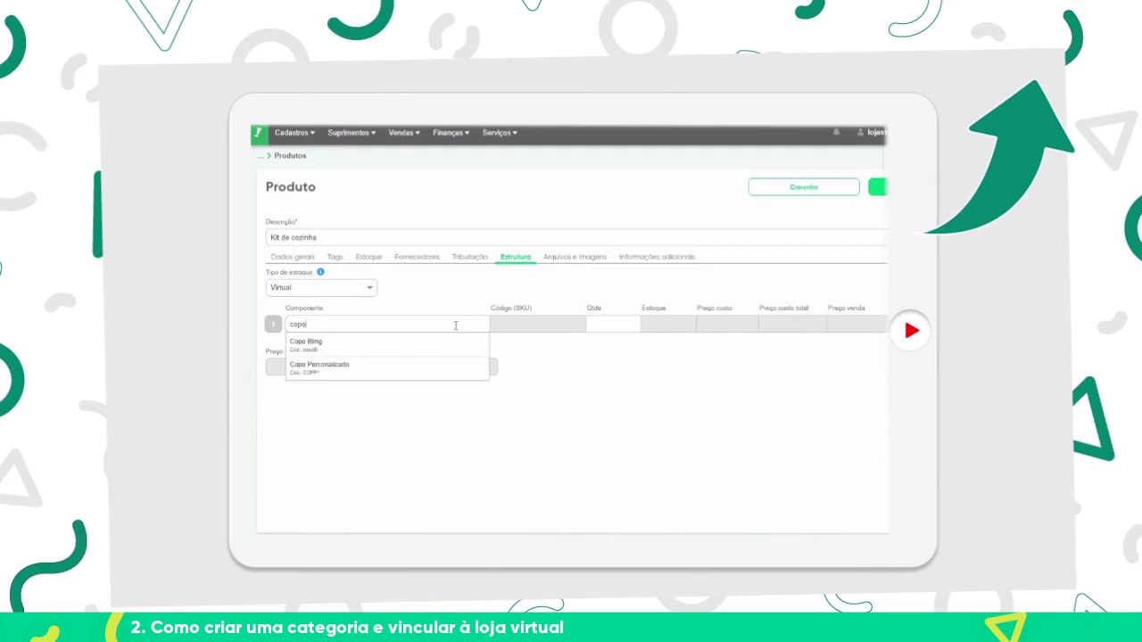
key(Return)
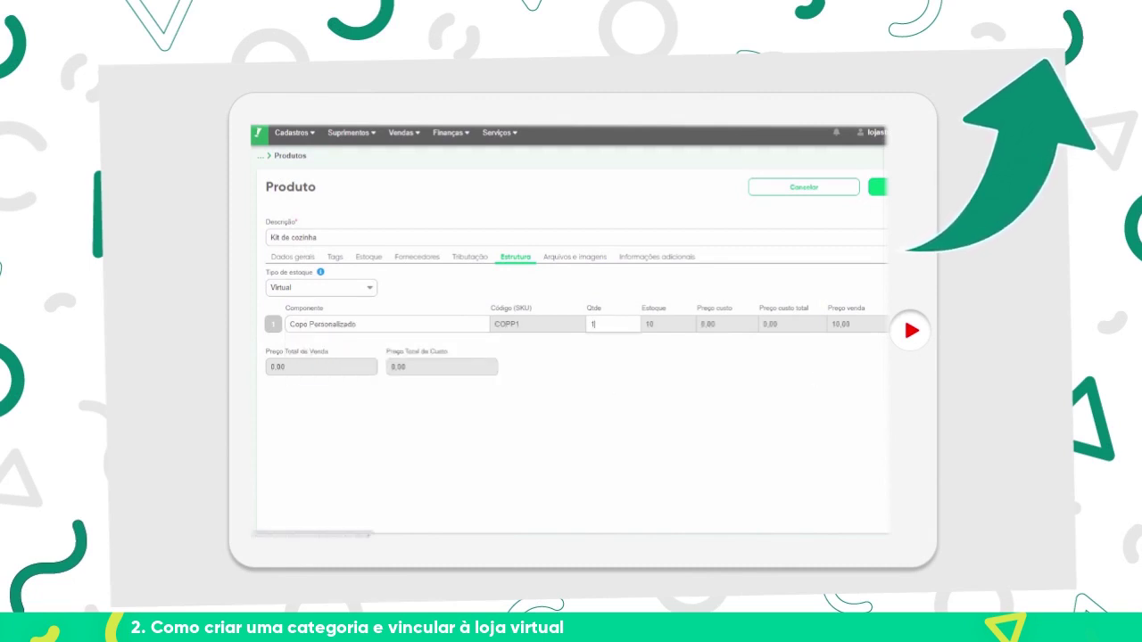
key(Tab)
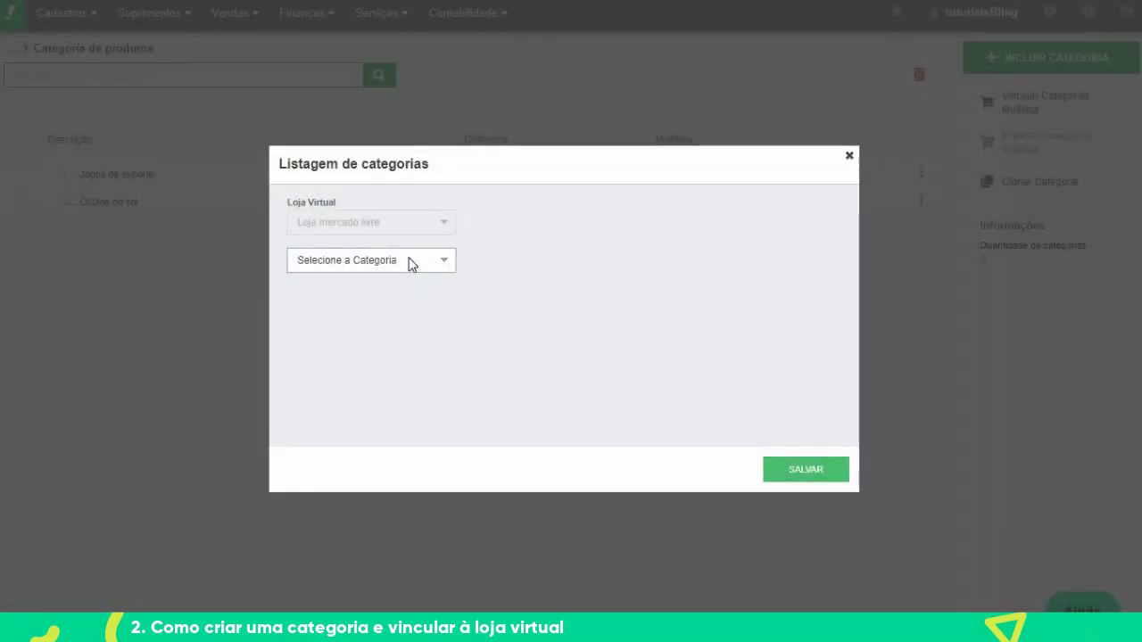
Choose the store category path Calçados, Roupas e Bolsas, Acessórios da Moda, Óculos, De Sol.
click(411, 264)
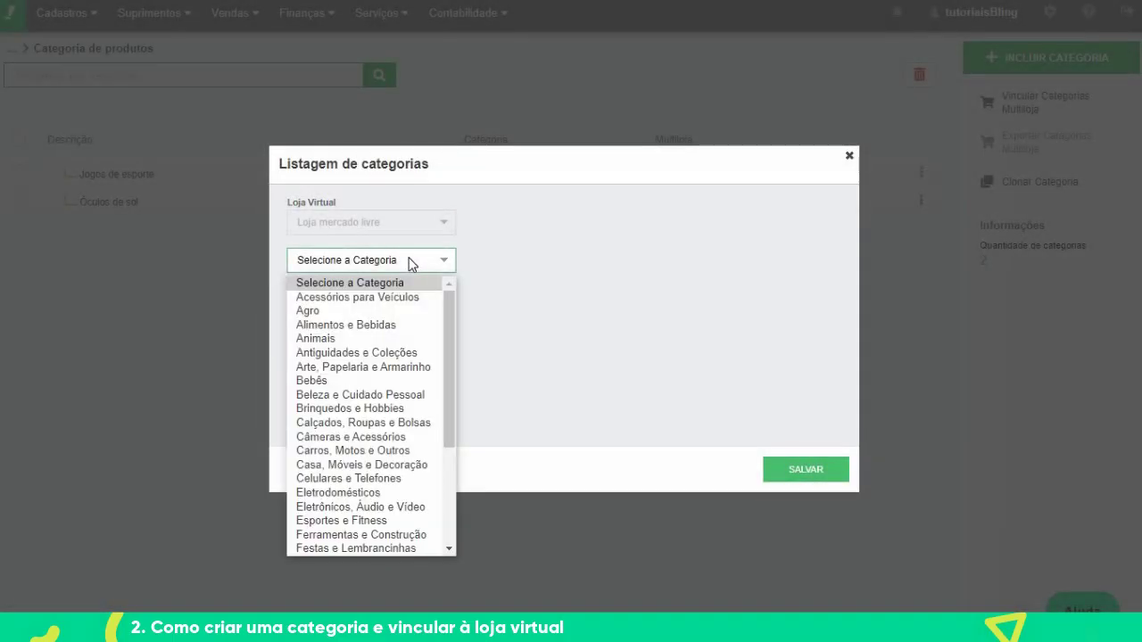
click(431, 423)
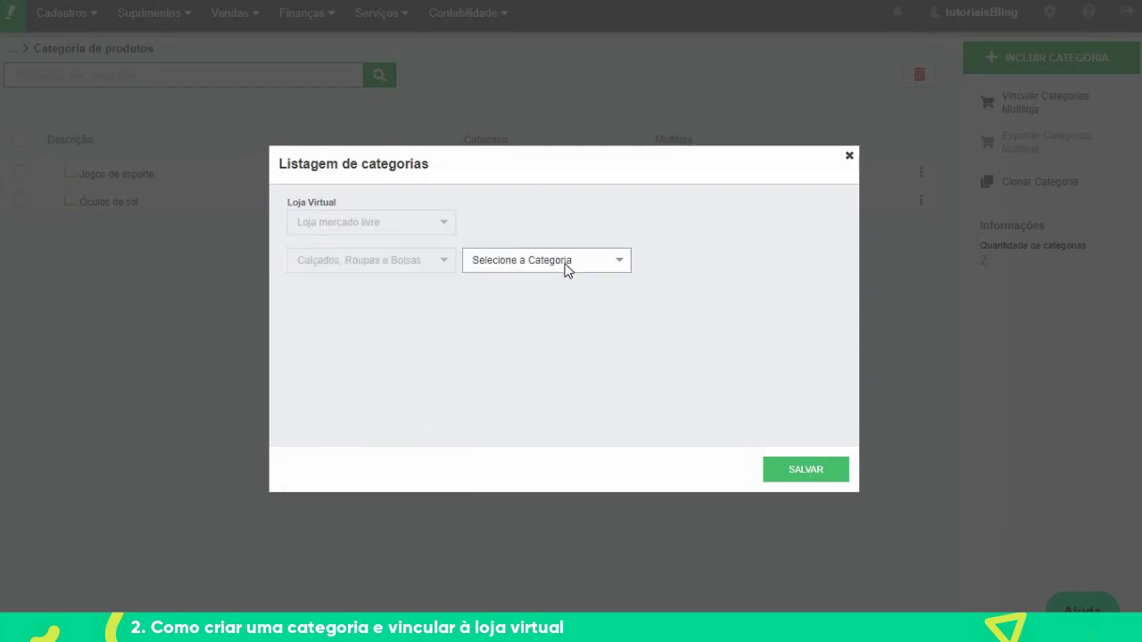
click(565, 265)
click(572, 298)
click(678, 261)
click(660, 537)
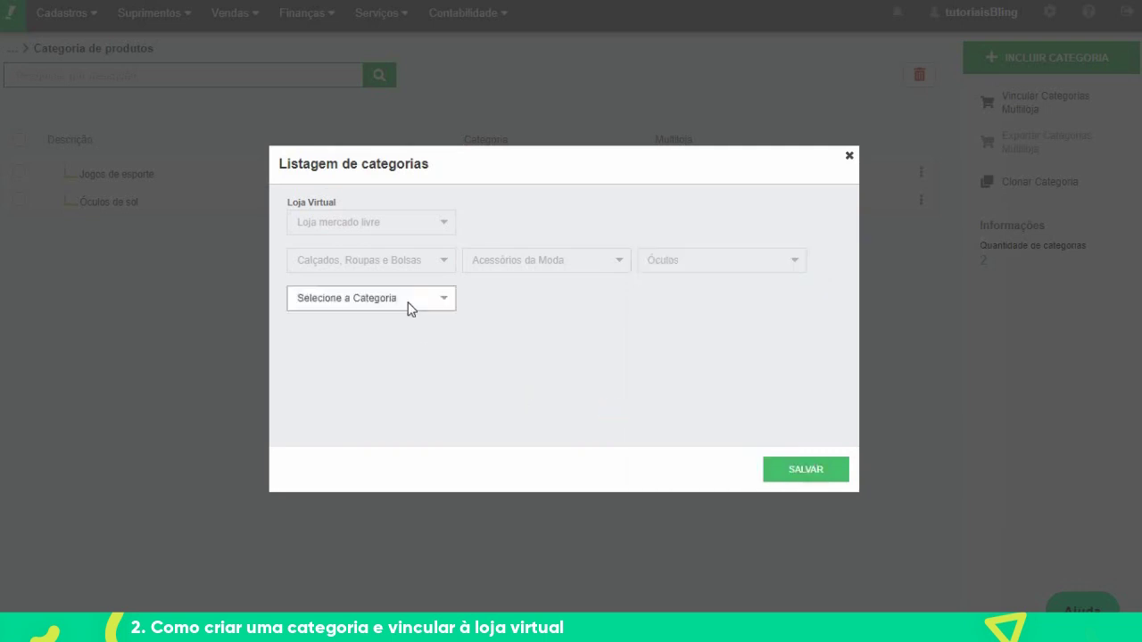
click(408, 302)
click(416, 347)
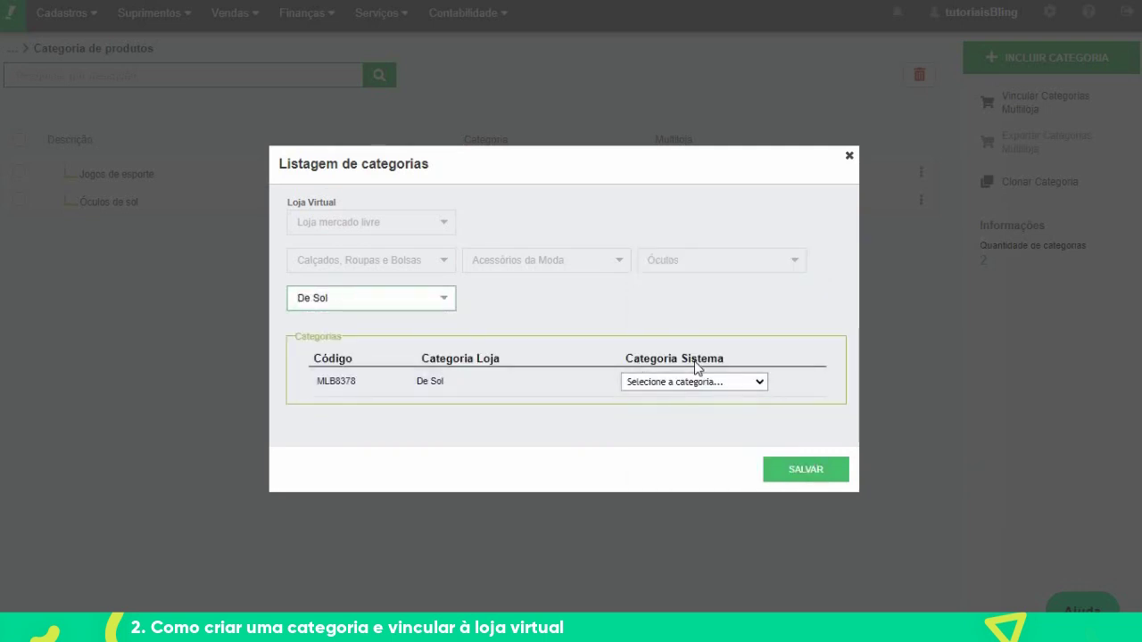
Link the store category De Sol to the system category Óculos de sol and save the link.
click(747, 387)
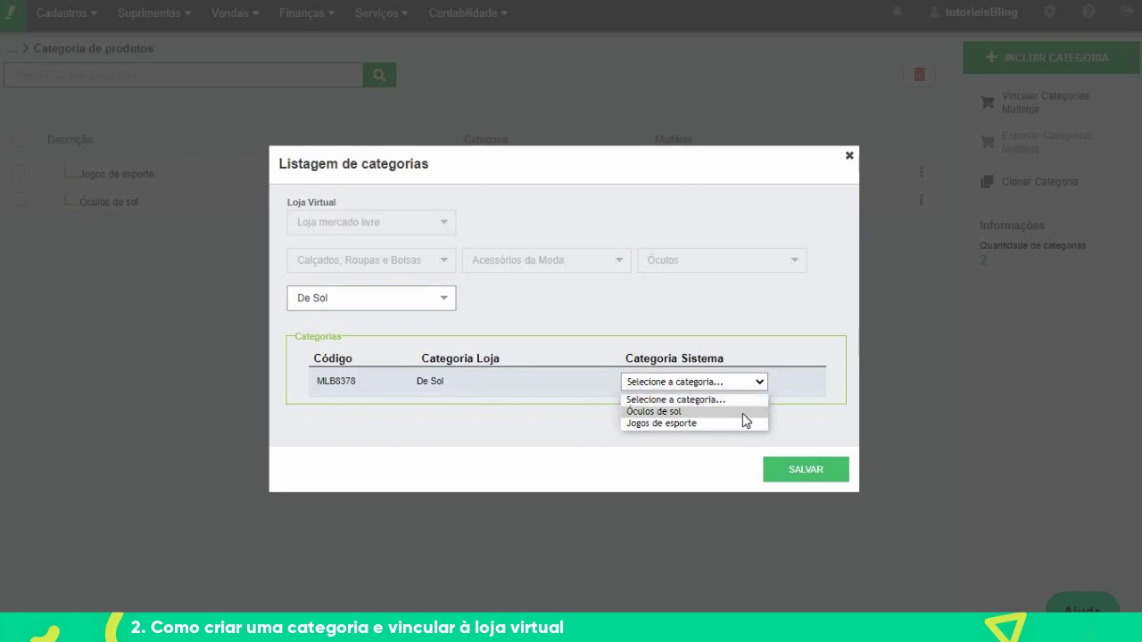
click(742, 413)
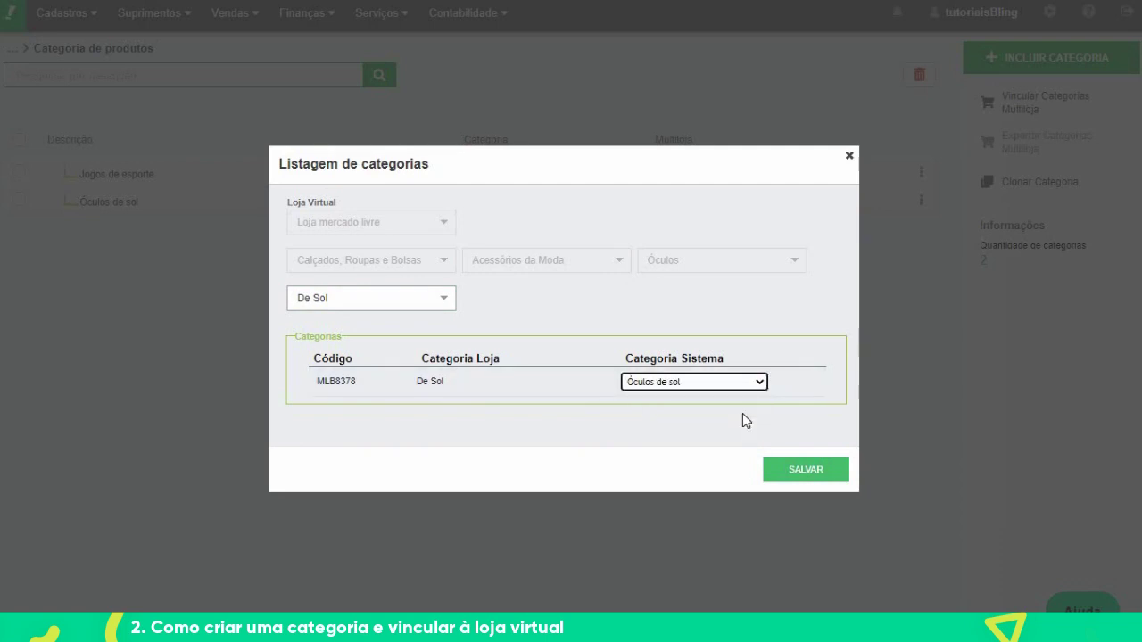
click(800, 468)
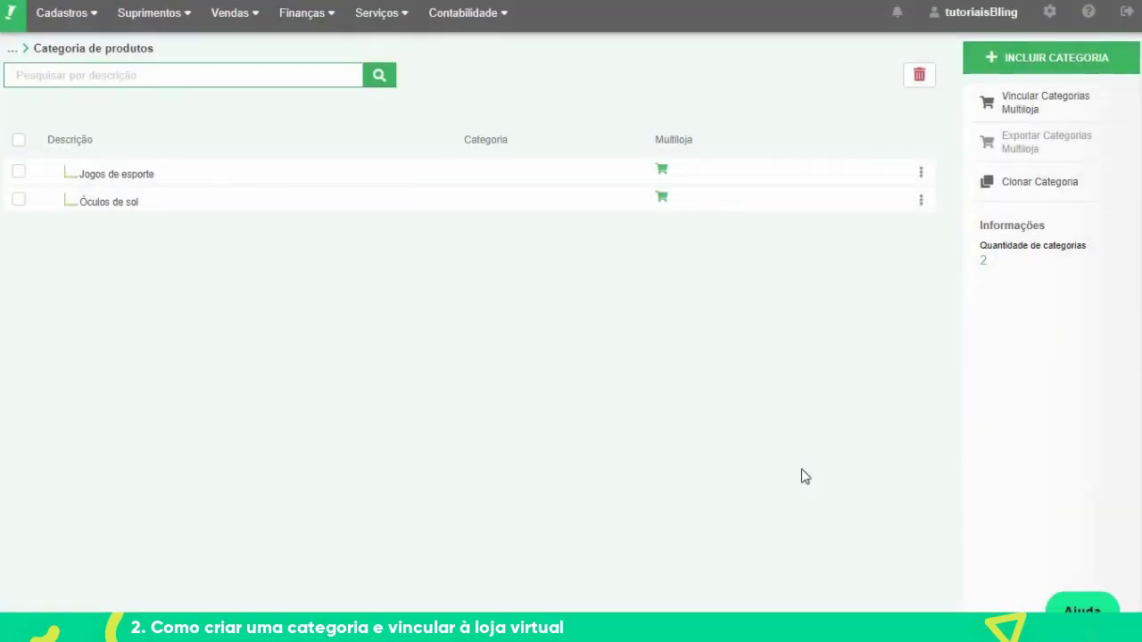
Open the Óculos de sol category and add Teste to its applicable custom fields.
click(112, 205)
click(160, 225)
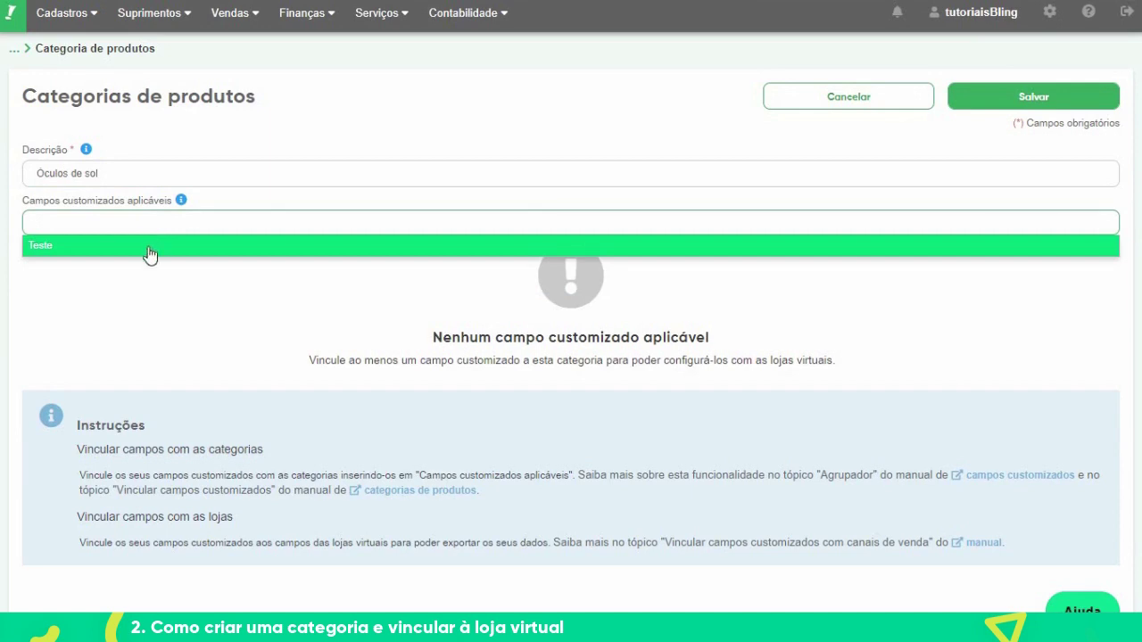
click(144, 246)
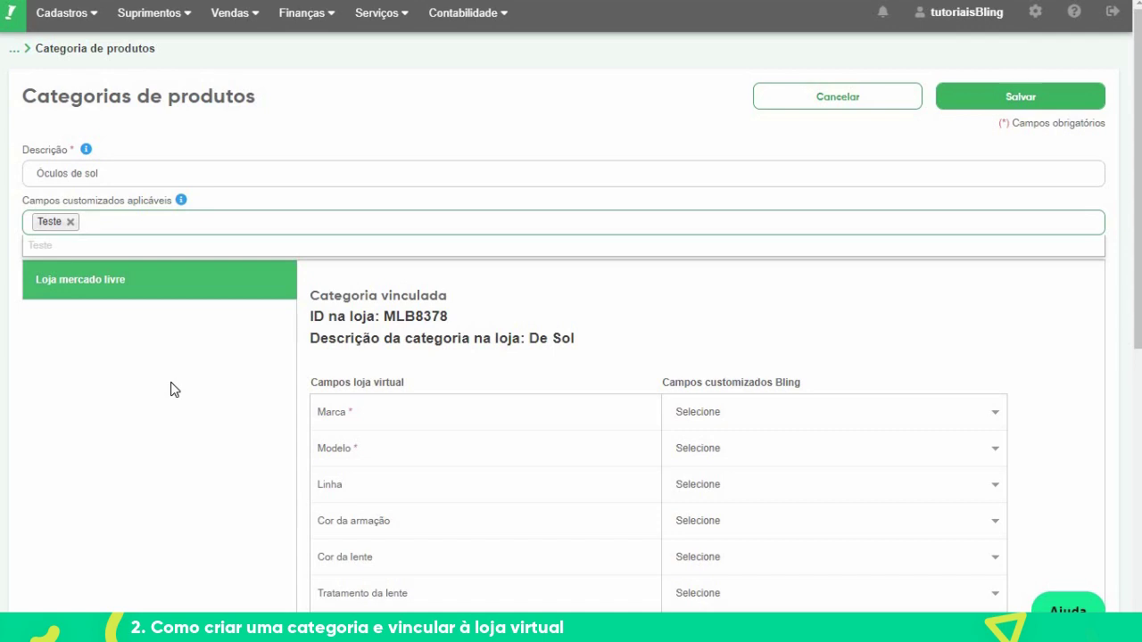
Create and save a new text custom field named Marca for the store field Marca.
scroll(174, 390, down, 2)
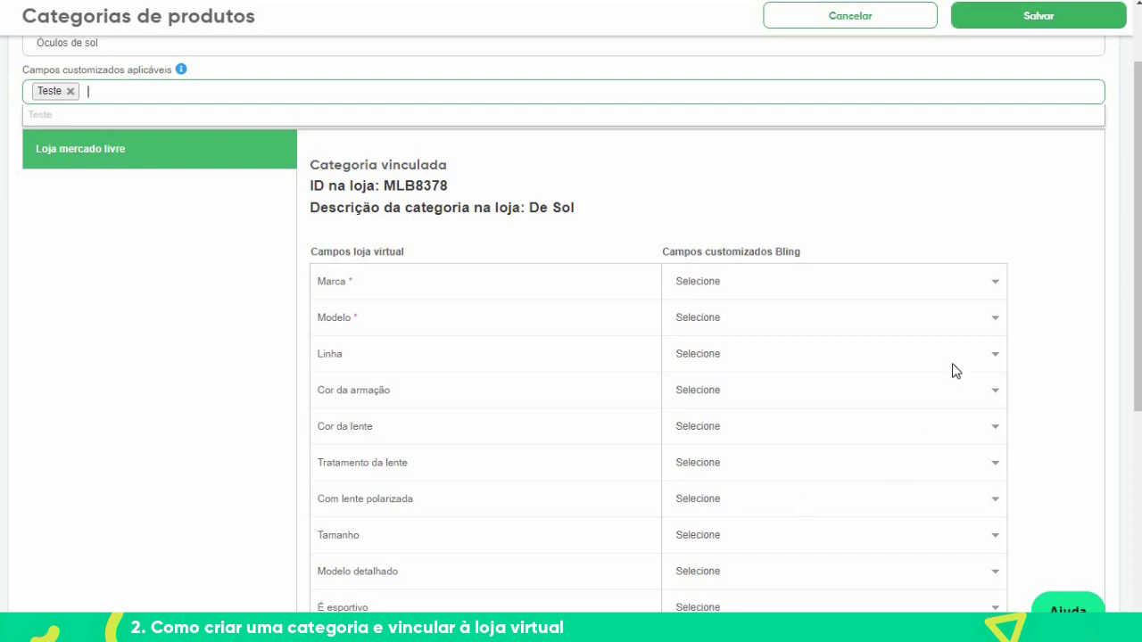
click(997, 283)
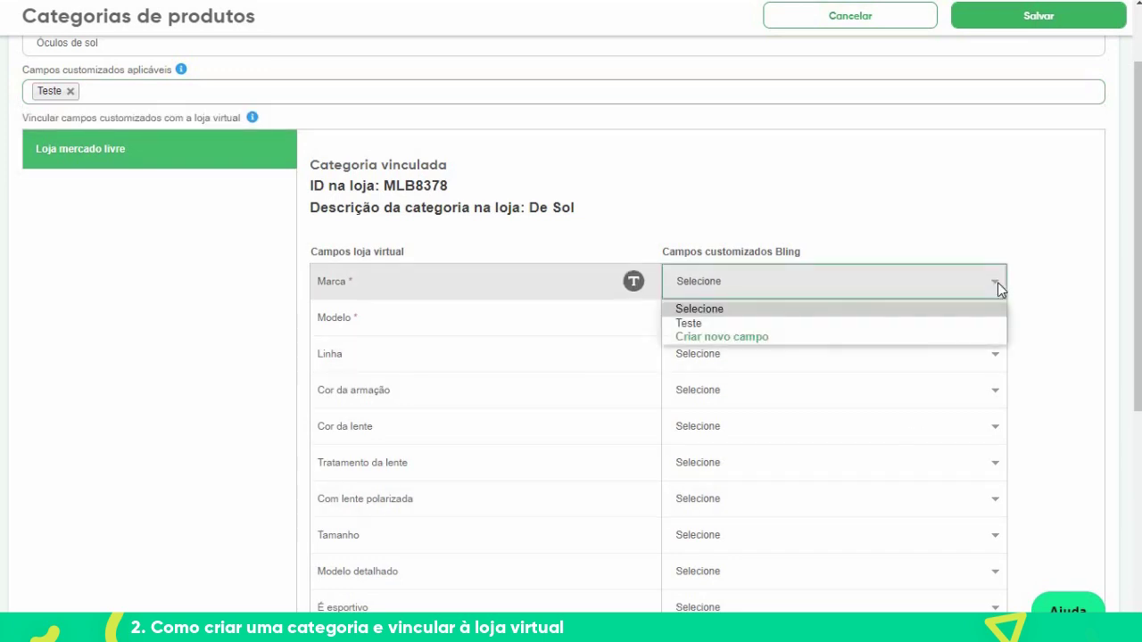
click(963, 337)
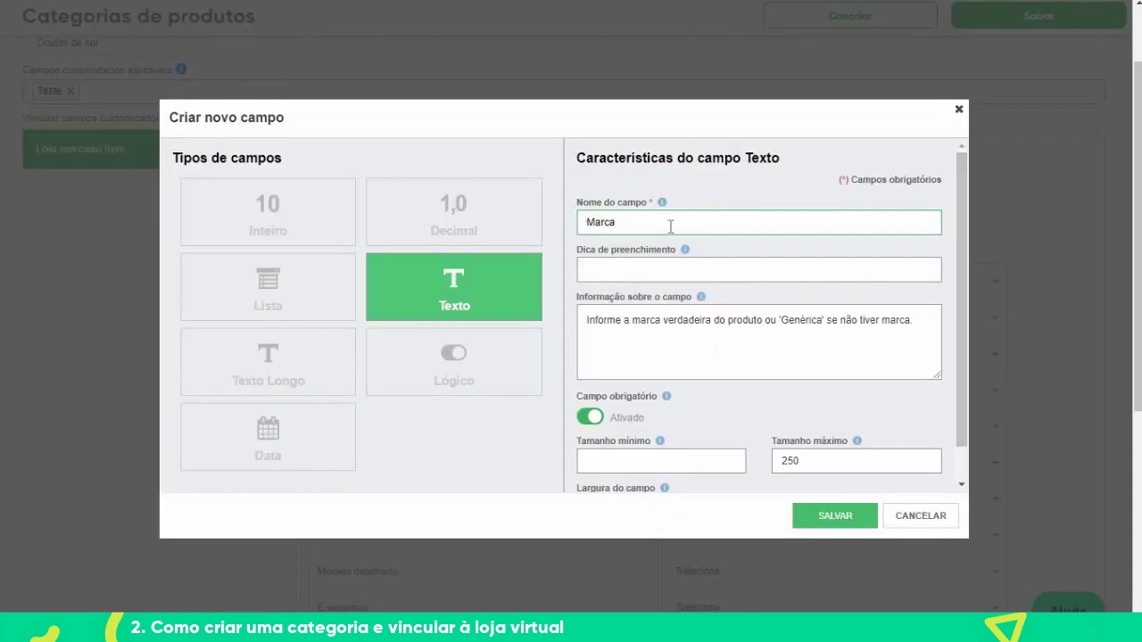
click(822, 510)
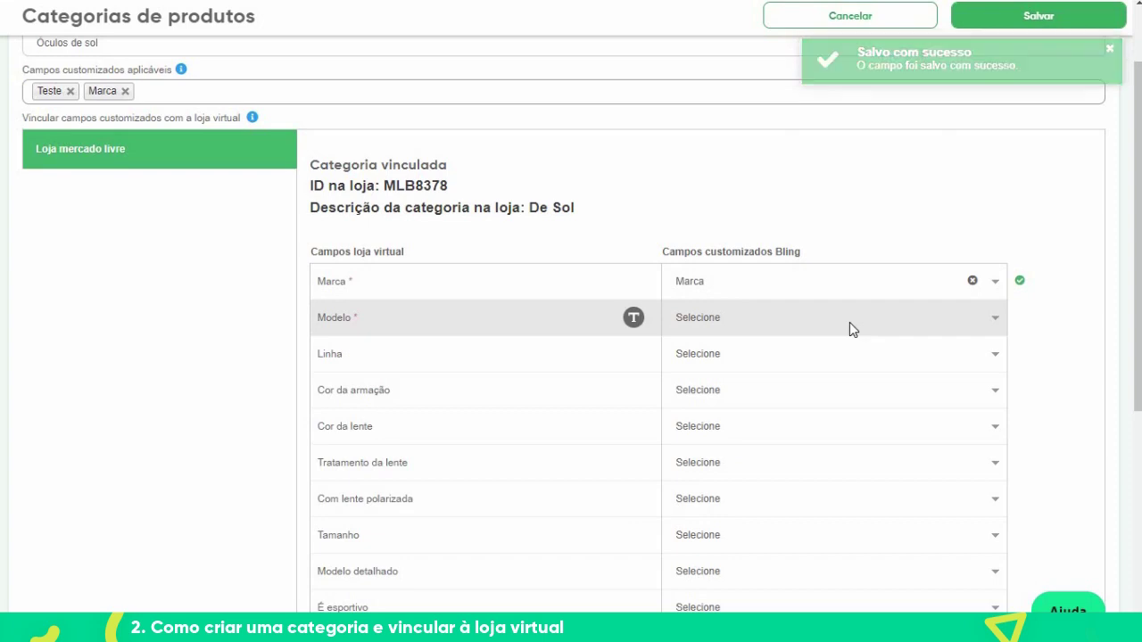
Link the store fields Modelo, Linha, Cor da armação and Cor da lente to custom fields of the same names.
click(849, 322)
click(834, 426)
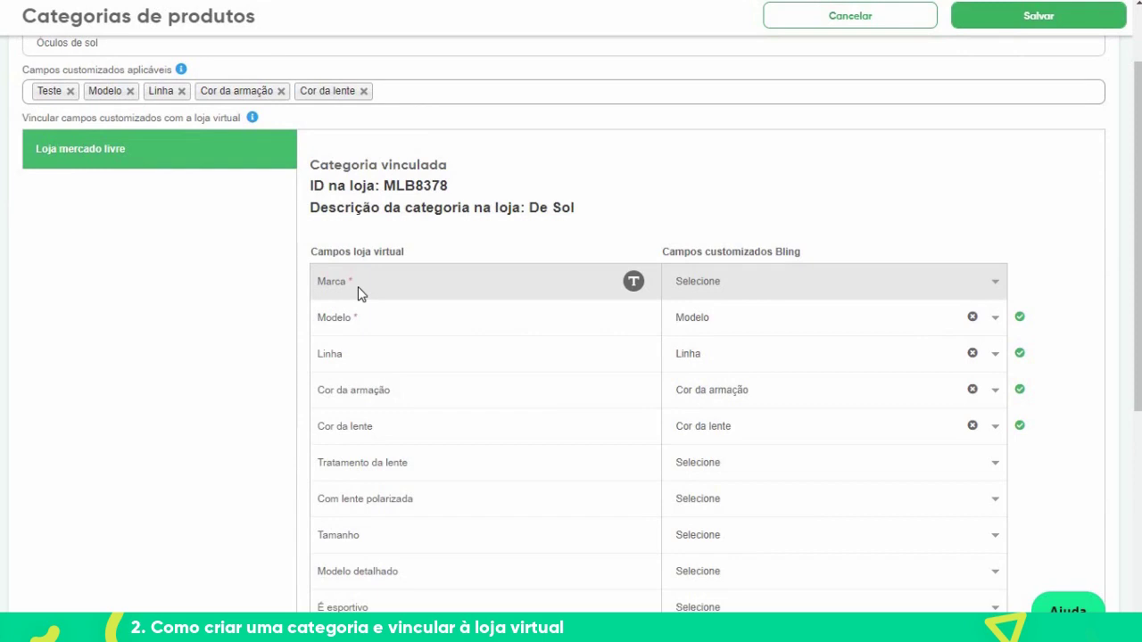
Try to create another custom field named Marca for the store field Marca.
click(996, 284)
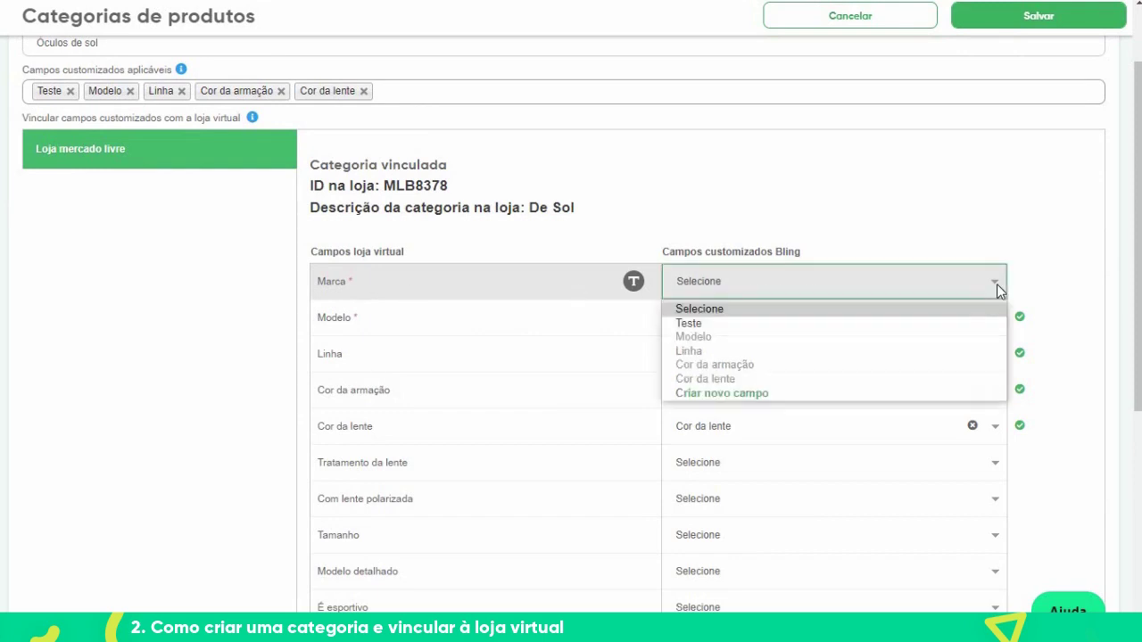
click(904, 394)
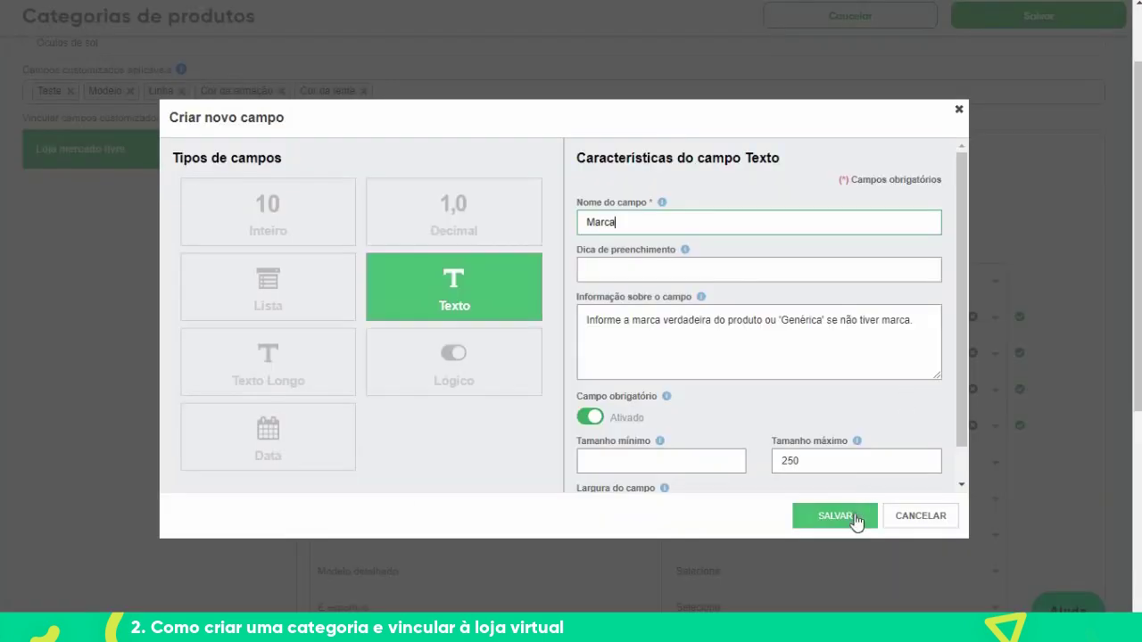
click(856, 516)
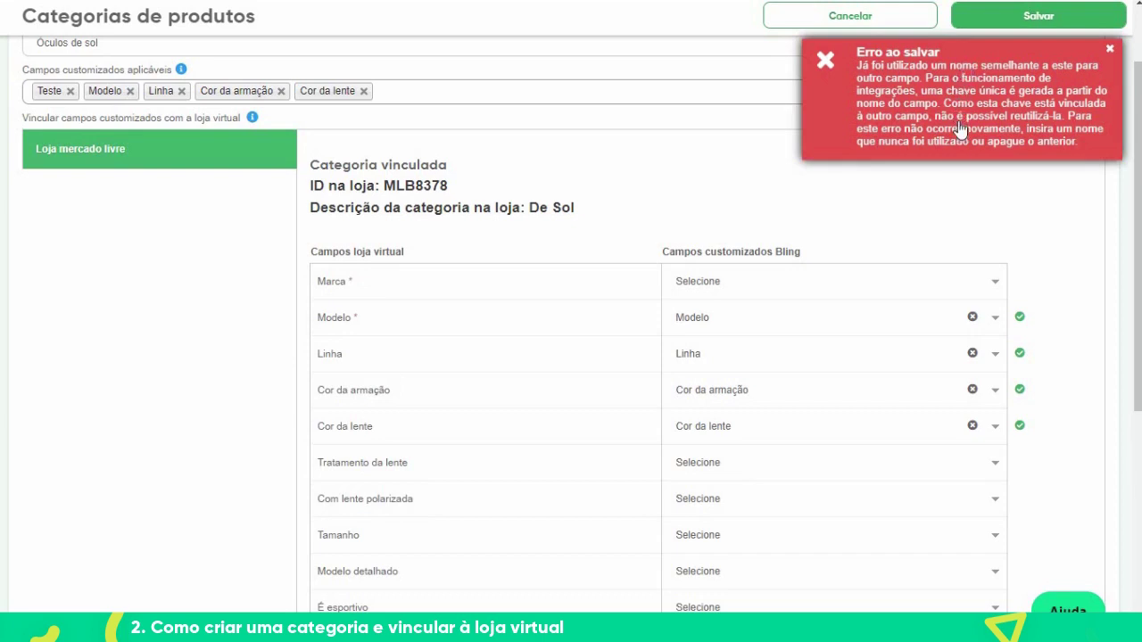
click(1110, 49)
Add the existing Marca field to the applicable custom fields and link it to the store field Marca.
click(426, 93)
text(marca)
click(417, 119)
click(909, 281)
click(866, 394)
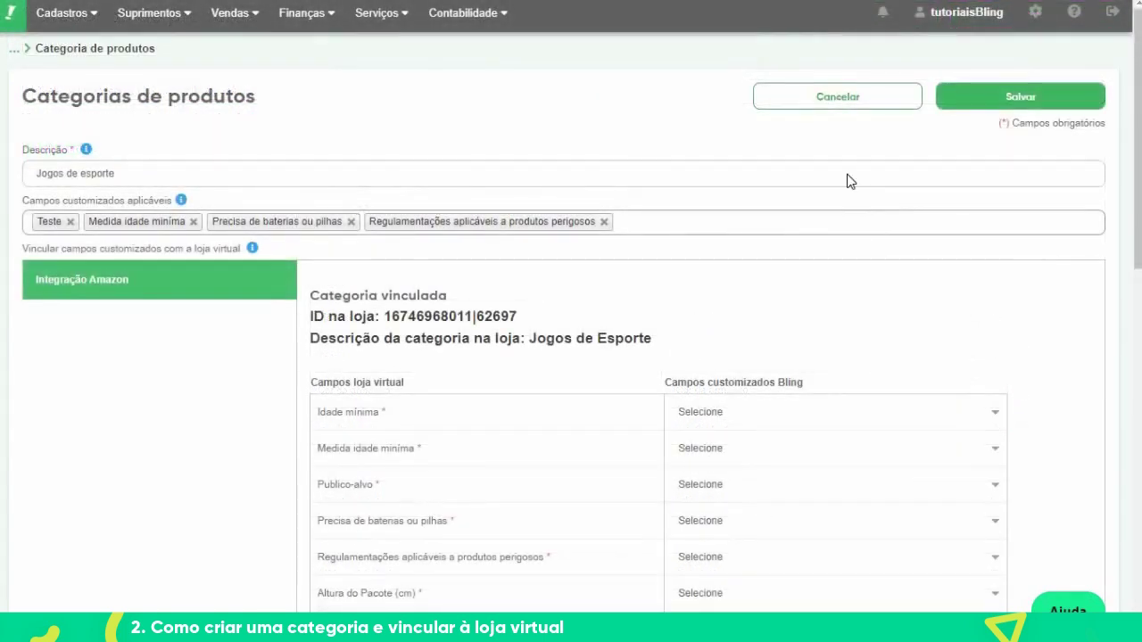
Map the store options of Medida idade mínima in the Jogos de esporte category: Anos to Anos and Meses to Meses.
scroll(849, 181, down, 3)
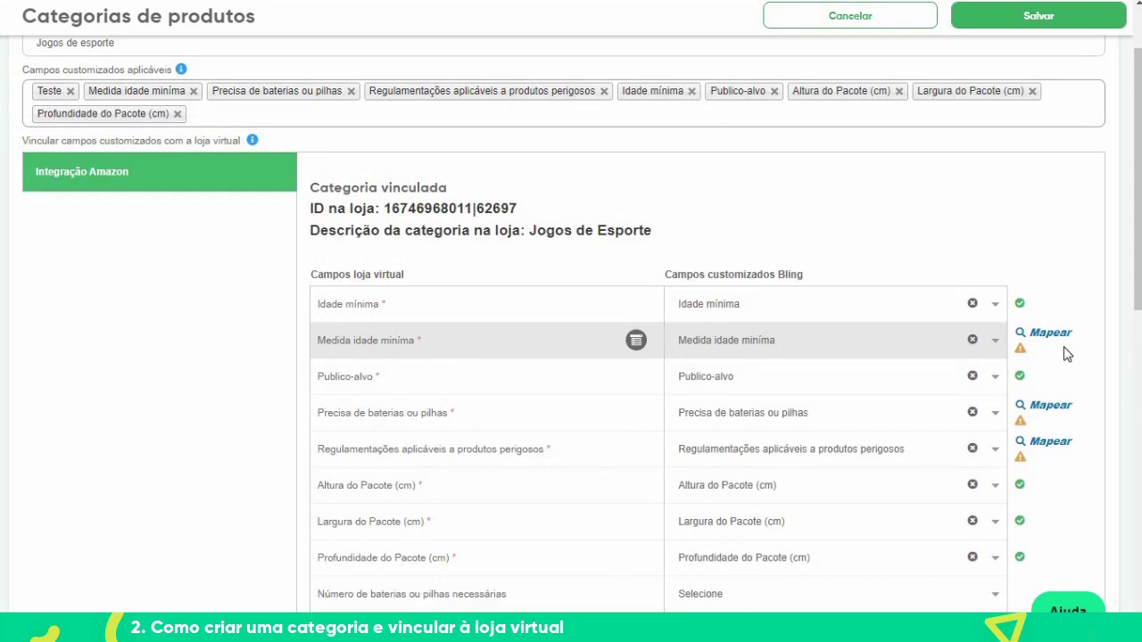
click(1037, 334)
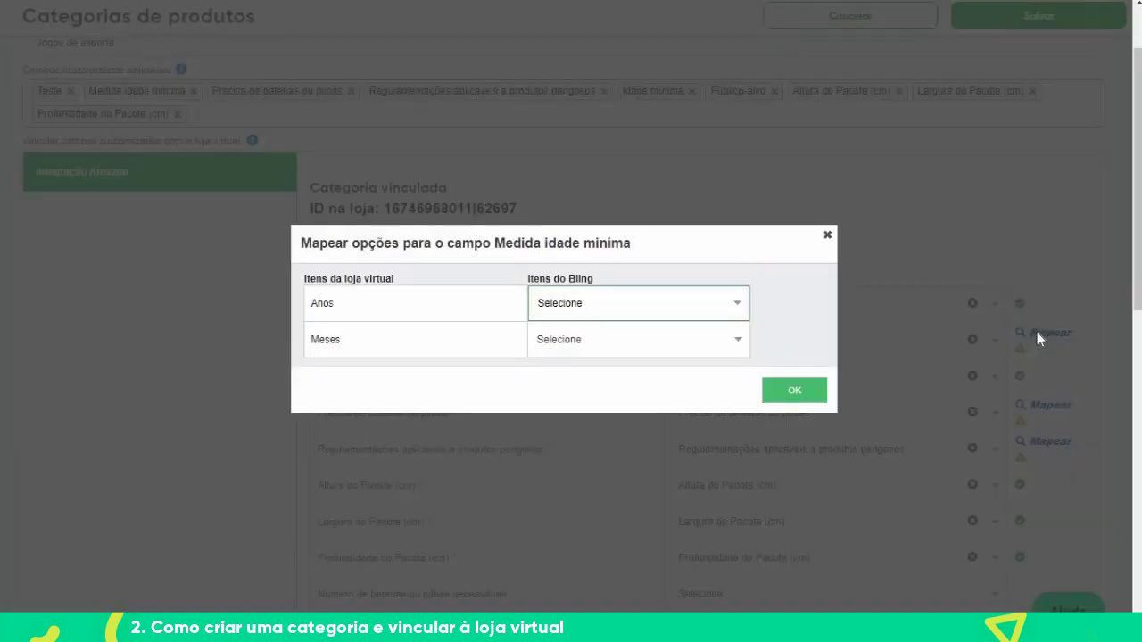
click(683, 303)
click(683, 346)
click(684, 341)
click(660, 397)
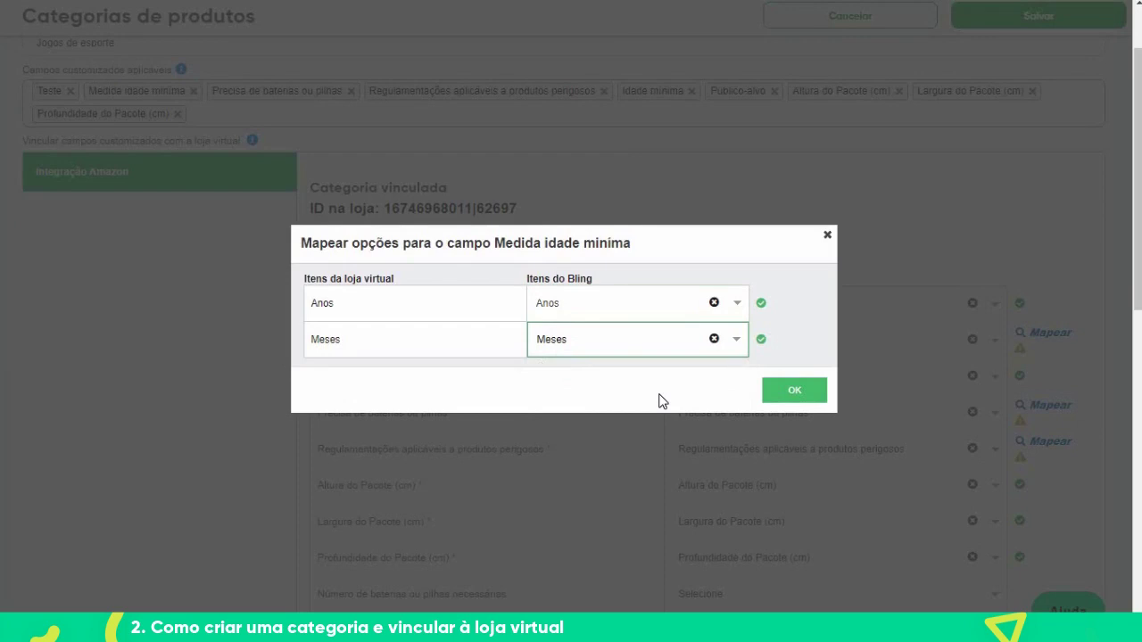
click(814, 394)
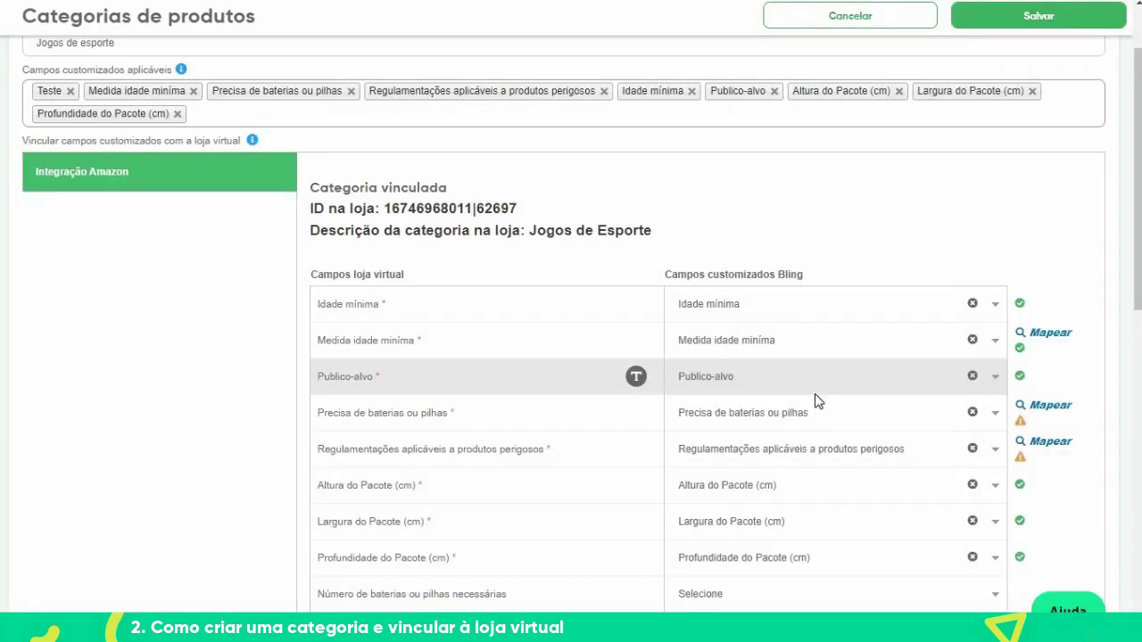
mouse_move(1024, 357)
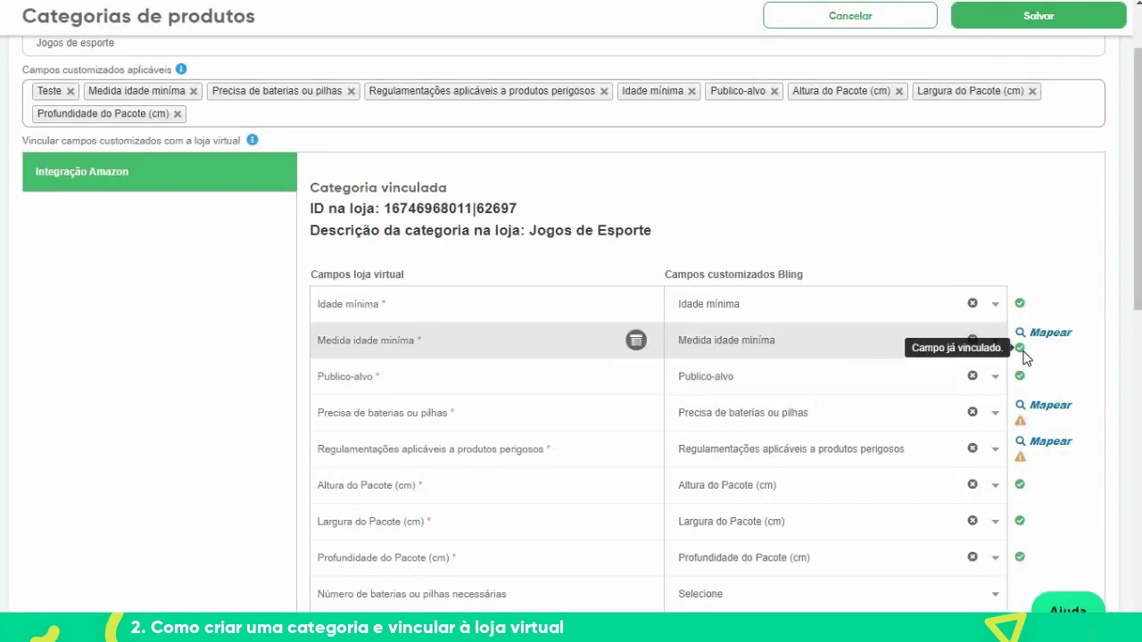
Map the store options of Precisa de baterias ou pilhas: Sim to Sim and Não to Não.
click(1049, 405)
click(627, 305)
click(612, 347)
click(614, 343)
click(545, 394)
click(794, 390)
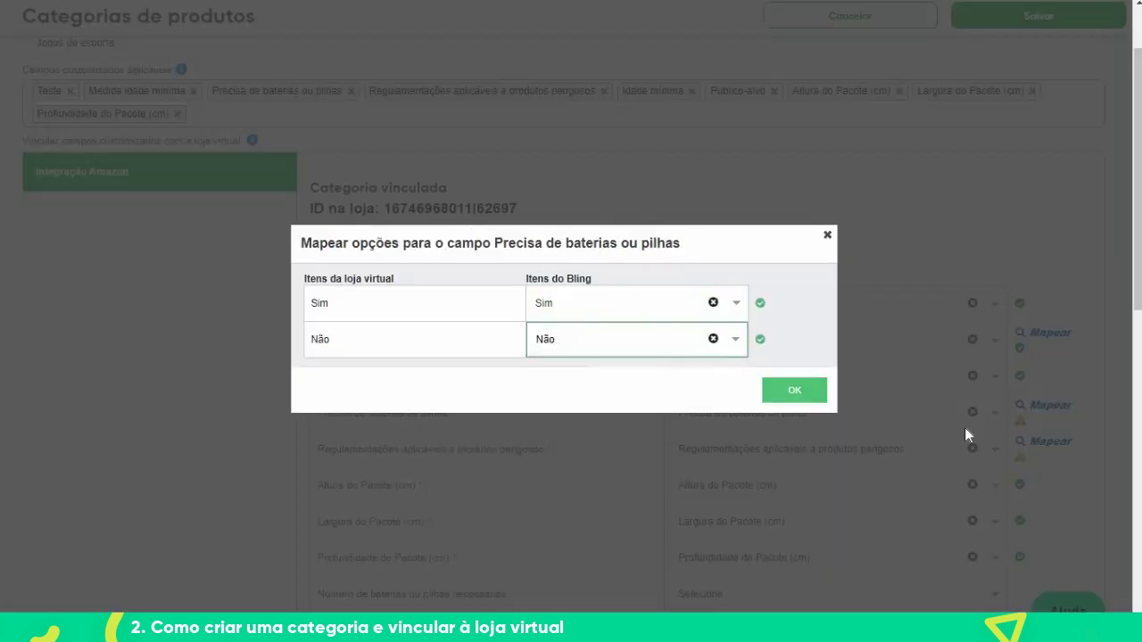
Open the option mapping for the field Regulamentações aplicáveis a produtos perigosos.
click(1049, 441)
click(667, 248)
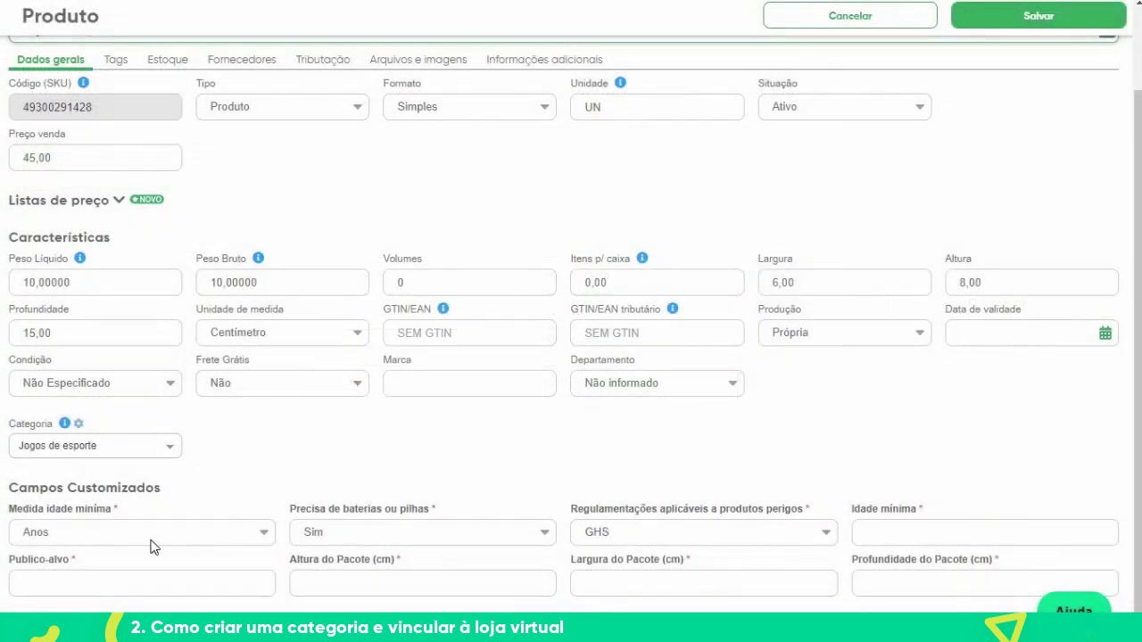
Examine the options offered by the custom field Medida idade mínima in the product registration.
click(150, 539)
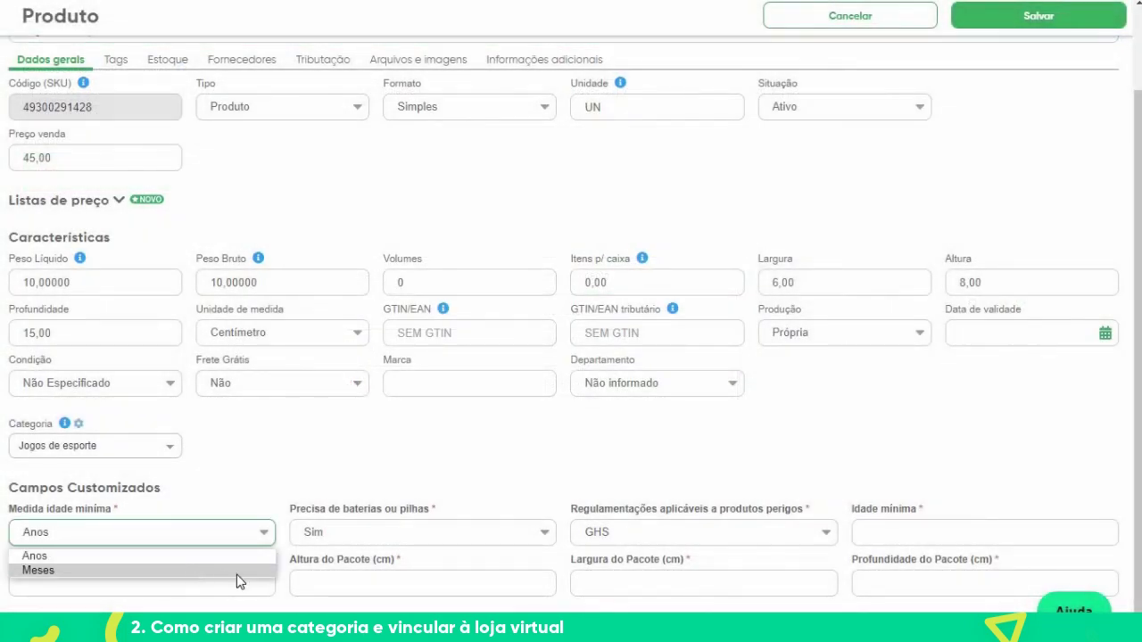
click(665, 382)
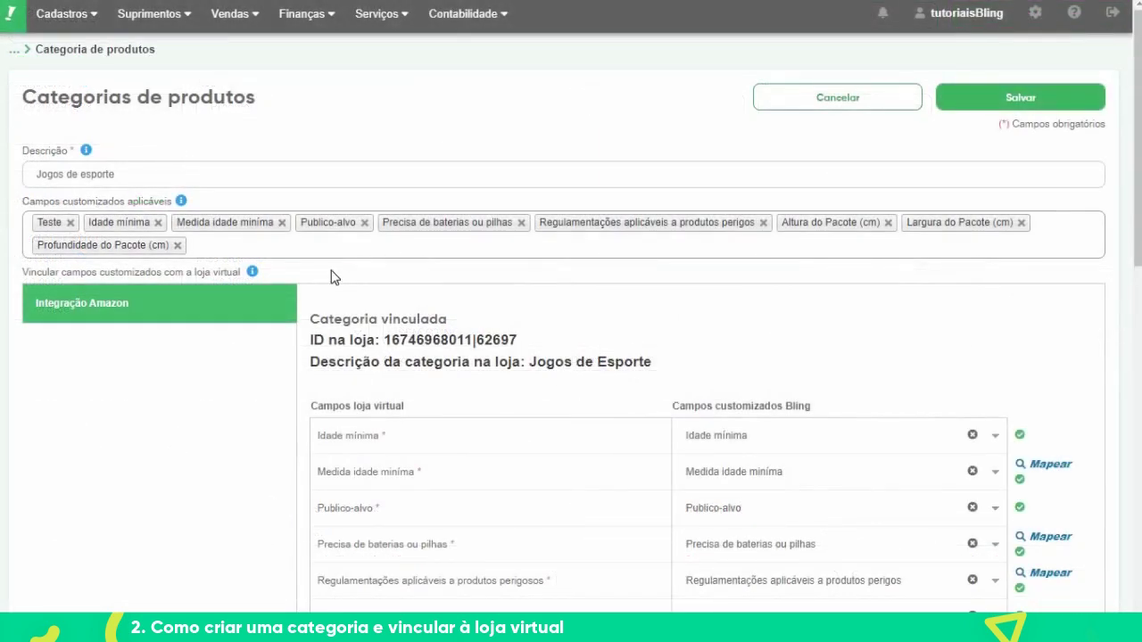
Remove Teste from the applicable custom fields of the Jogos de esporte category and save the category.
click(71, 223)
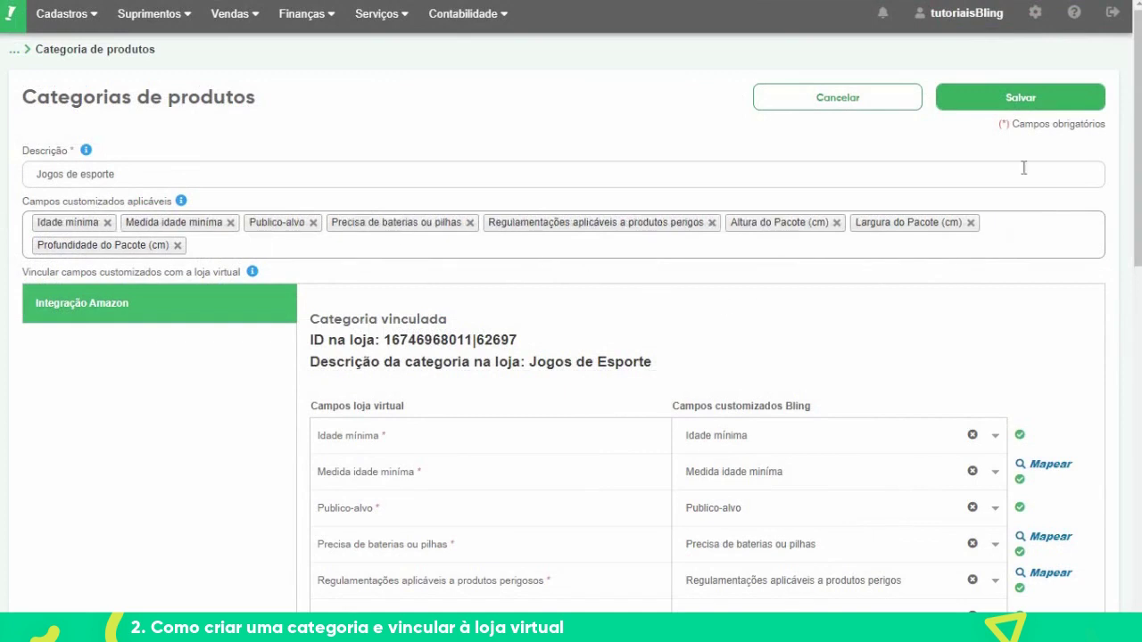
click(1017, 105)
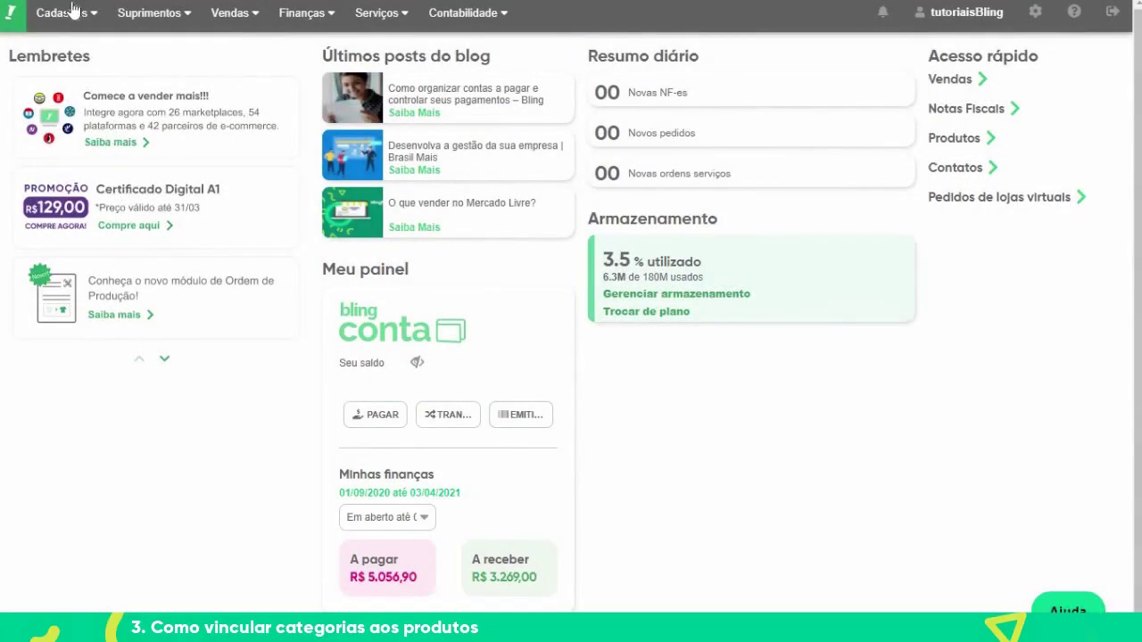
Open the list of registered products.
click(74, 11)
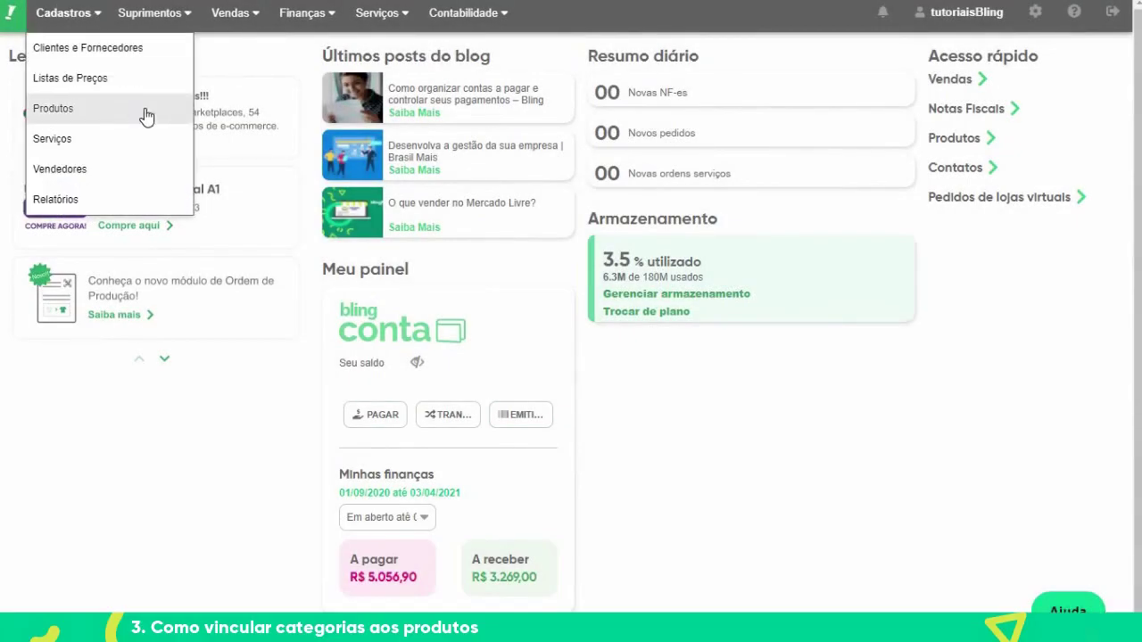
click(146, 117)
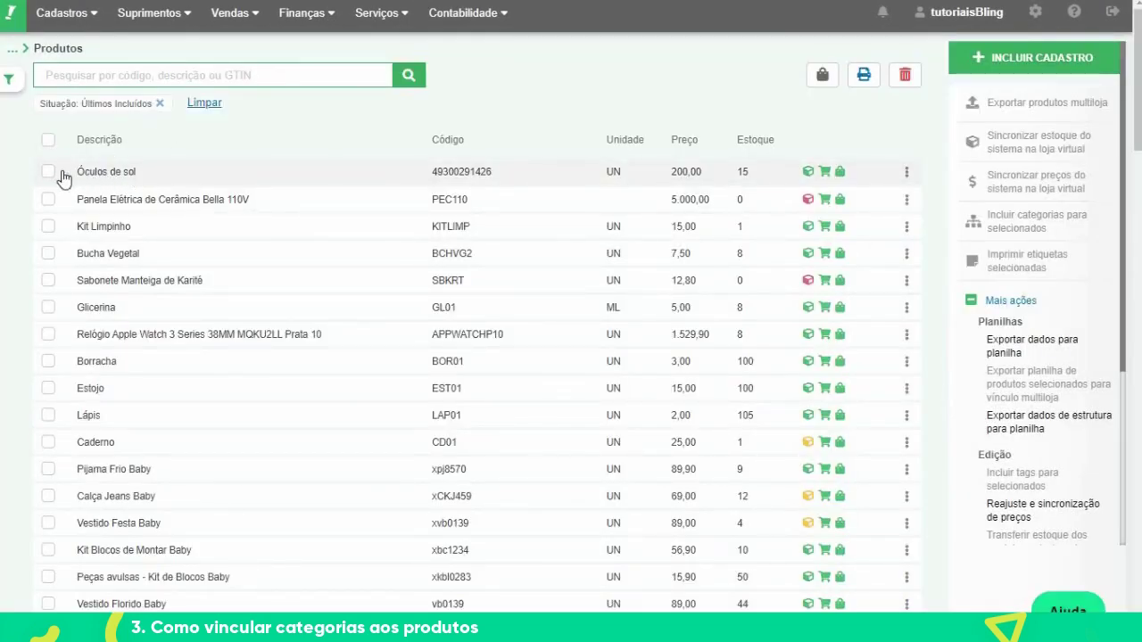
Start a category update for the product Óculos de sol and choose Óculos de sol as its category.
click(49, 172)
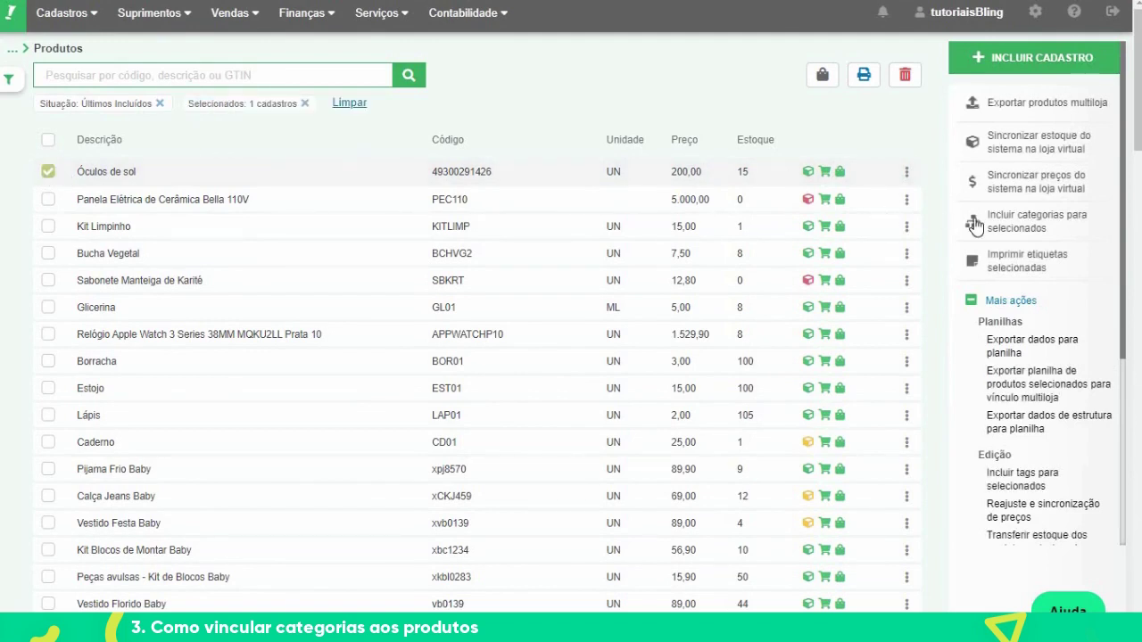
click(1085, 229)
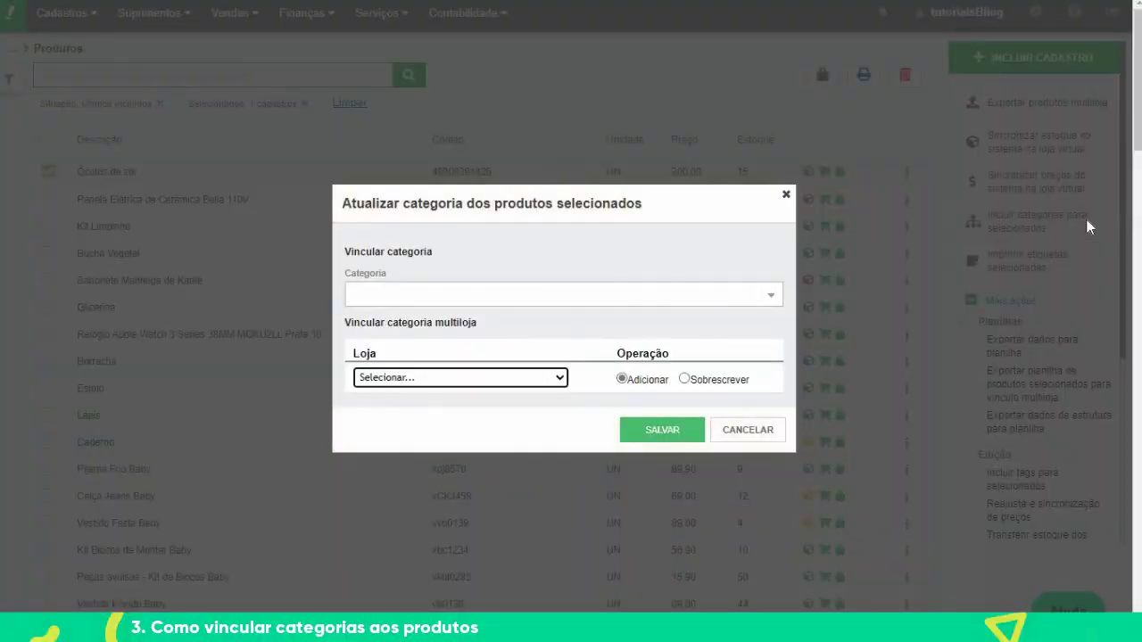
click(769, 295)
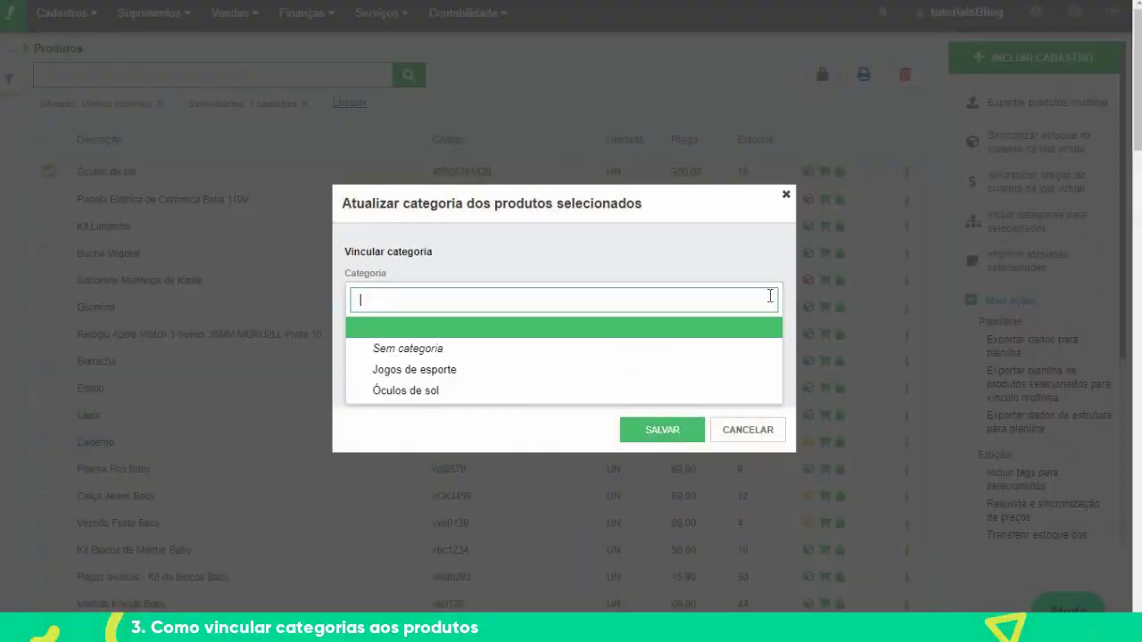
click(416, 393)
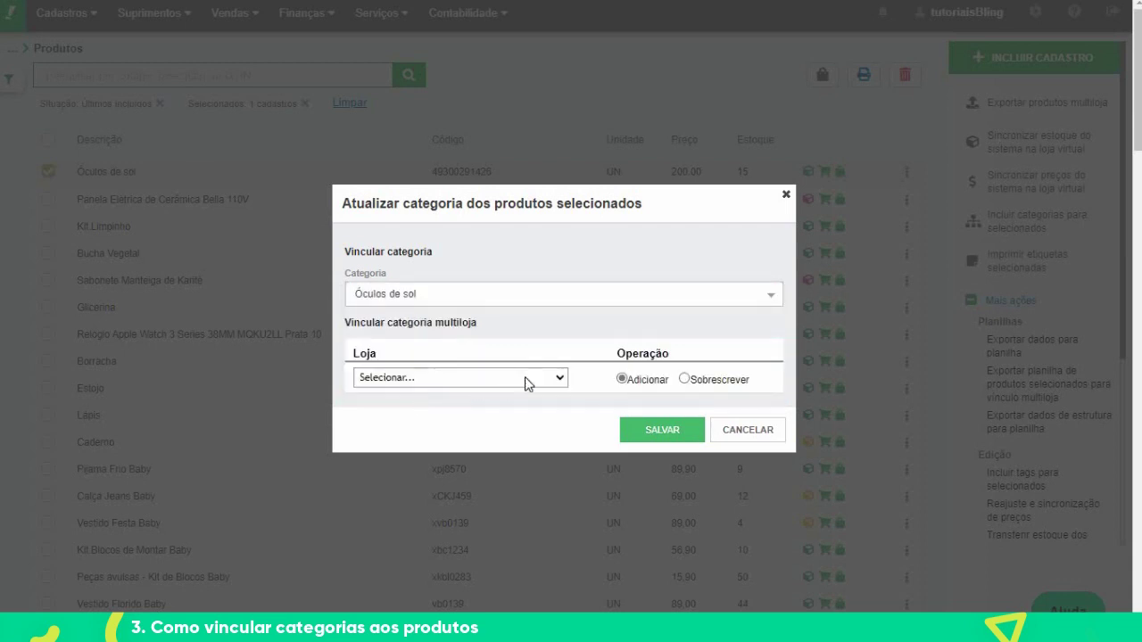
Add the Óculos de sol category of Loja mercado livre as the multi-store link and save the category update.
click(564, 383)
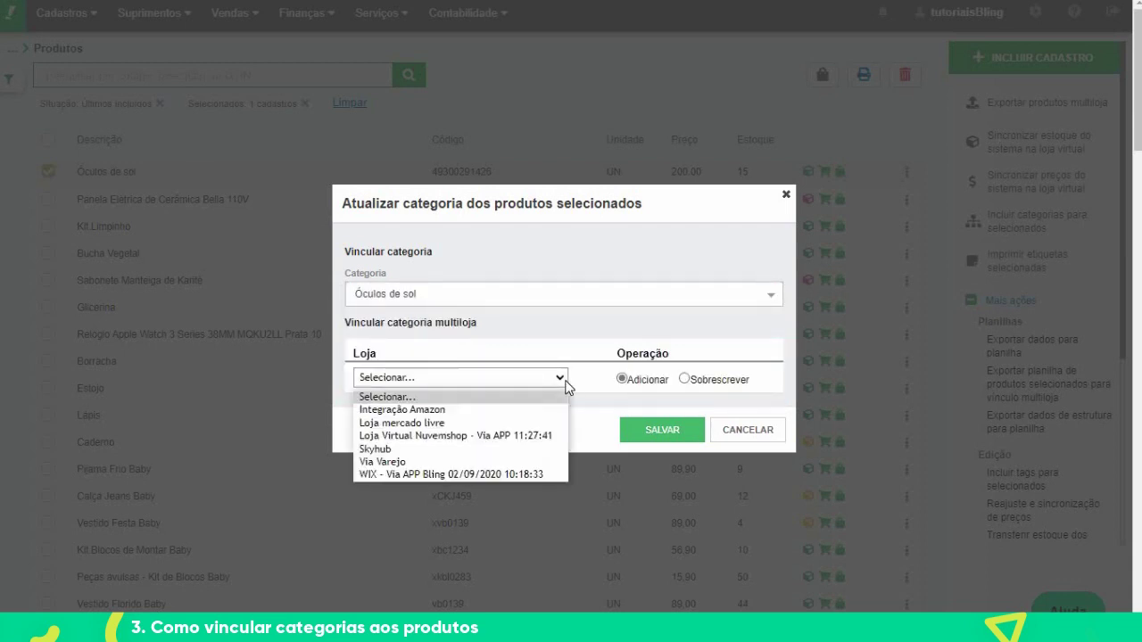
click(558, 421)
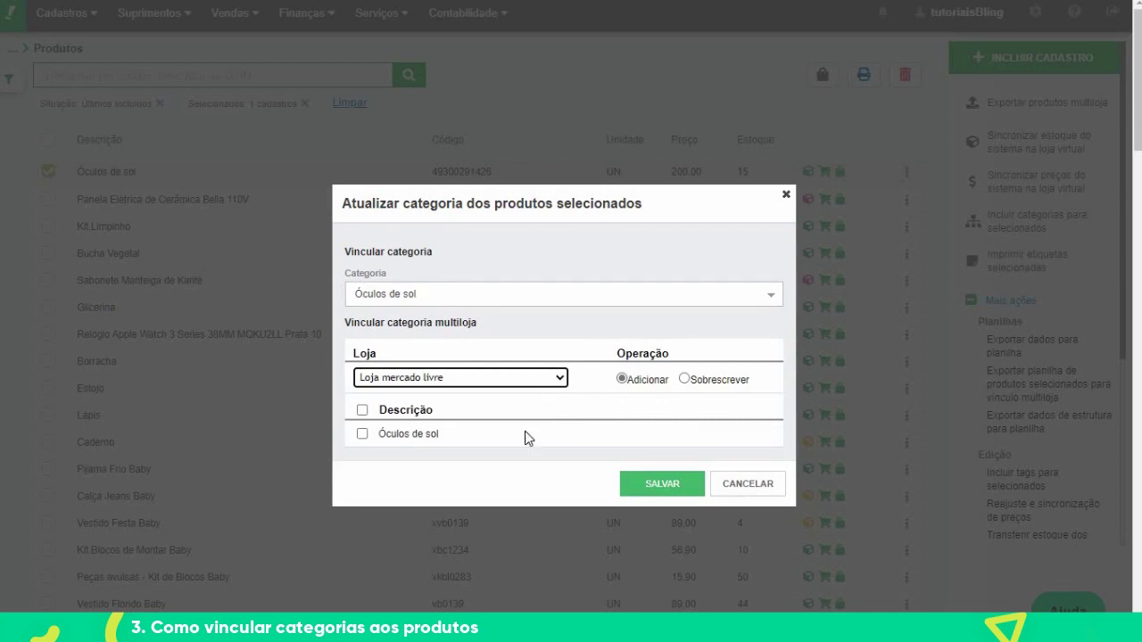
click(363, 434)
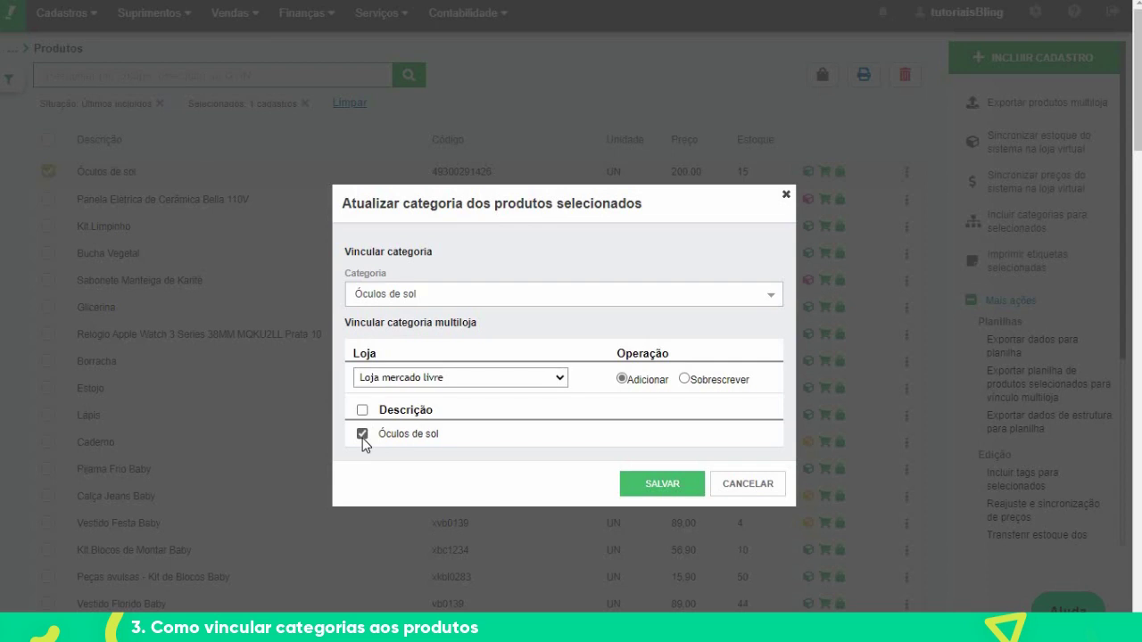
click(658, 482)
click(713, 396)
In the product Óculos de sol, set Marca Bling, Modelo Aviador, Linha Básica, Cor da armação Preto and Cor da lente Azul, and save it.
click(527, 174)
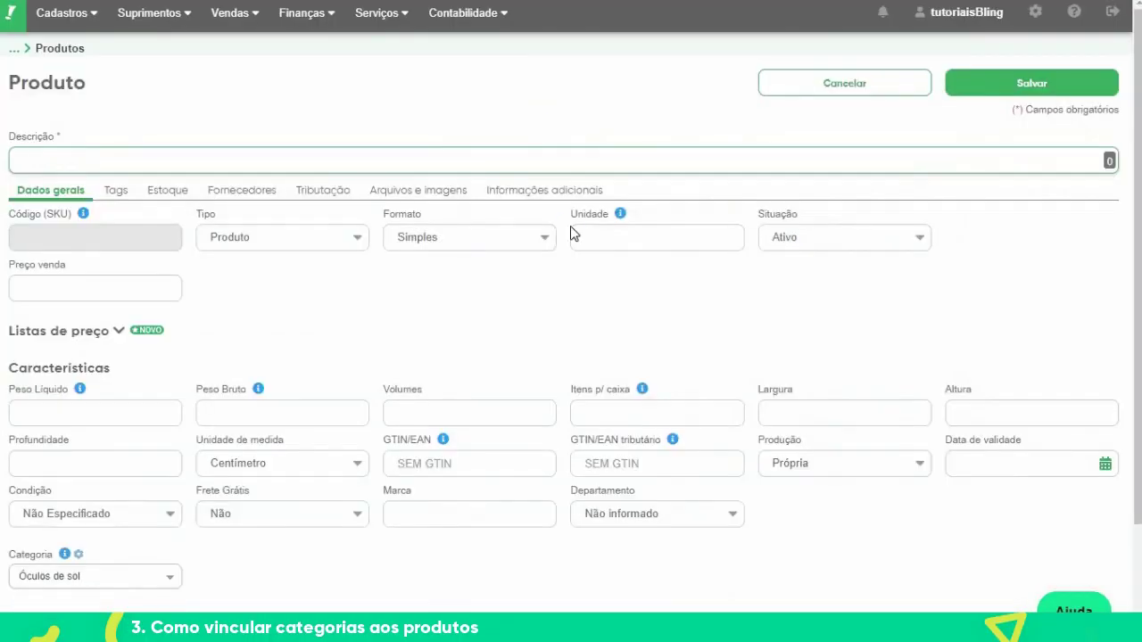
scroll(448, 493, down, 2)
click(253, 532)
text(Bling)
click(343, 533)
text(Aviador)
click(655, 532)
text(Básica)
click(898, 535)
text(Preto)
click(203, 587)
text(Azul)
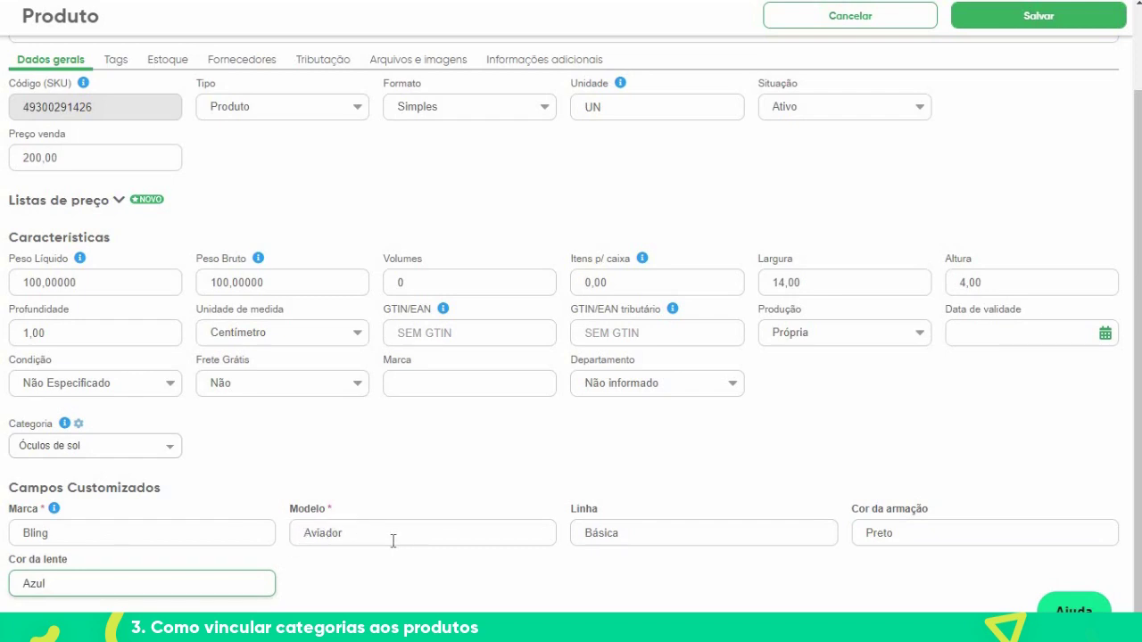
click(1068, 23)
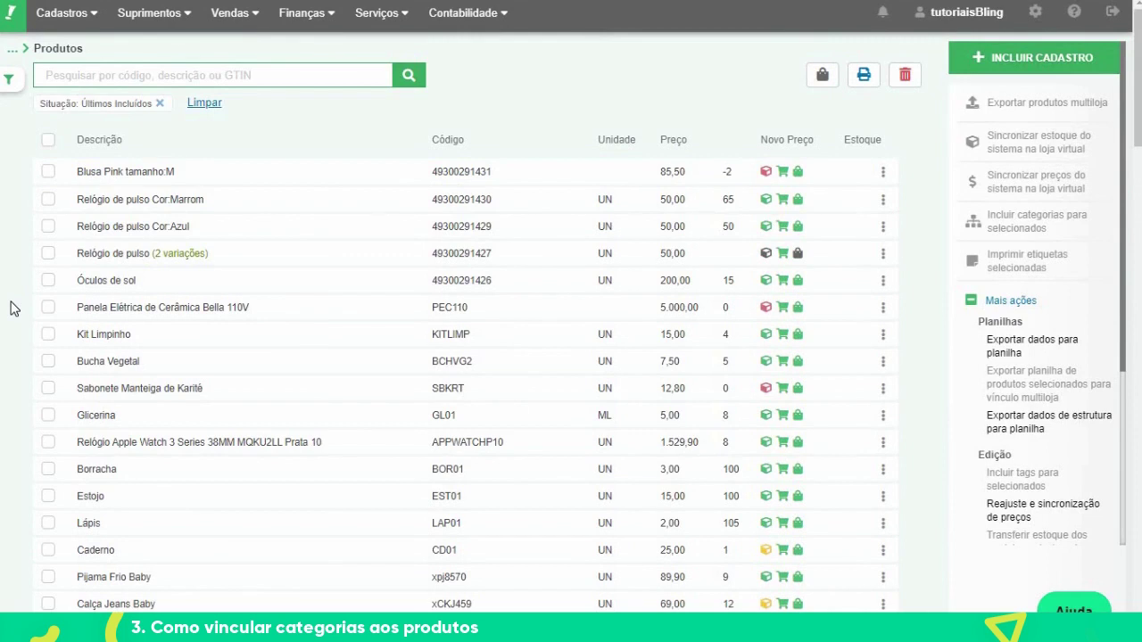
Select the product Óculos de sol in the product list.
click(49, 280)
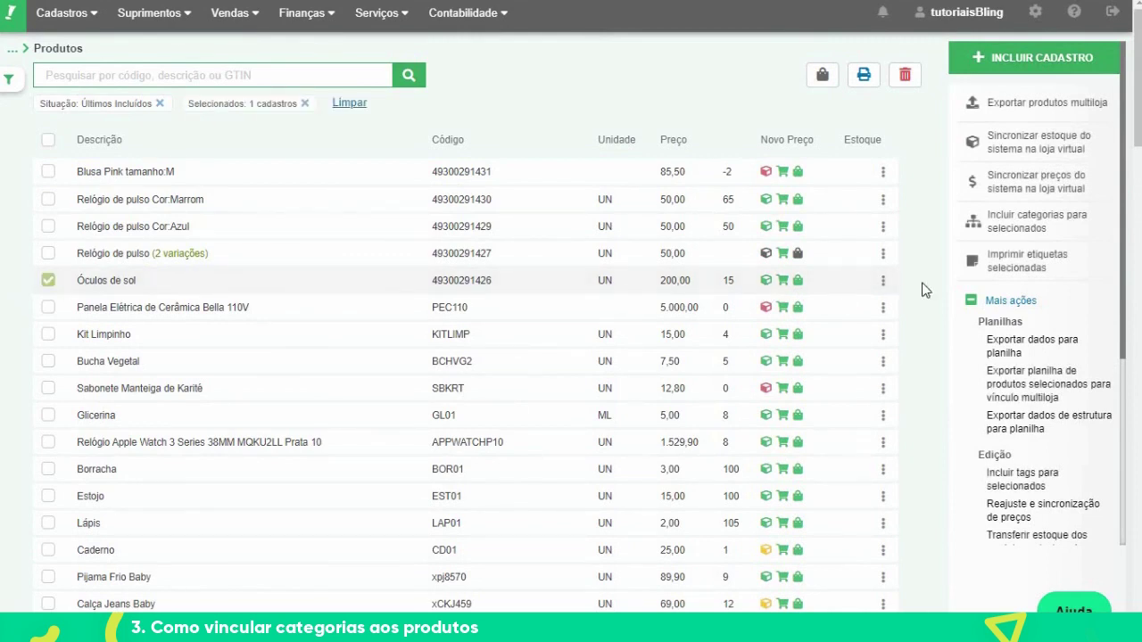